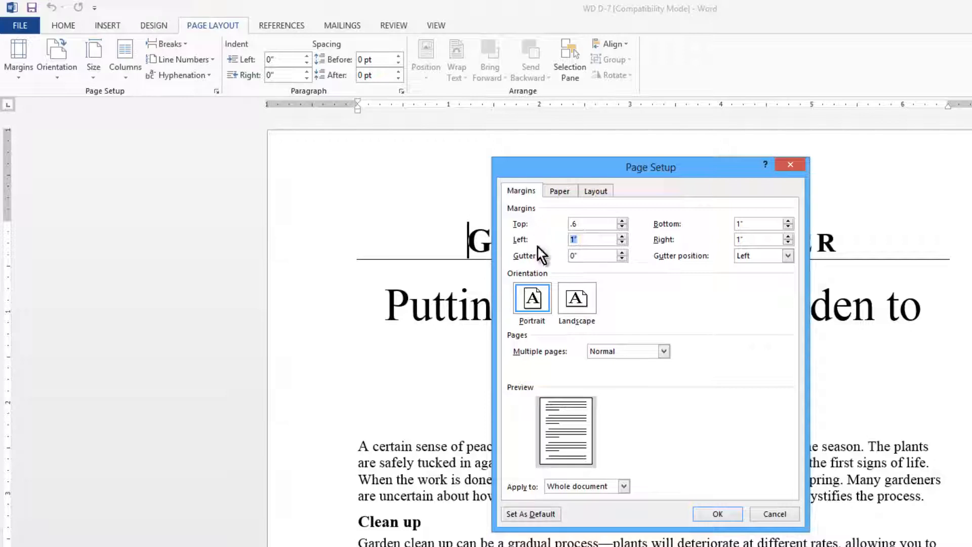
Set the top, bottom, left and right page margins of the whole document to .6 inches
type(".6")
key("Tab")
key("Tab")
type(".6")
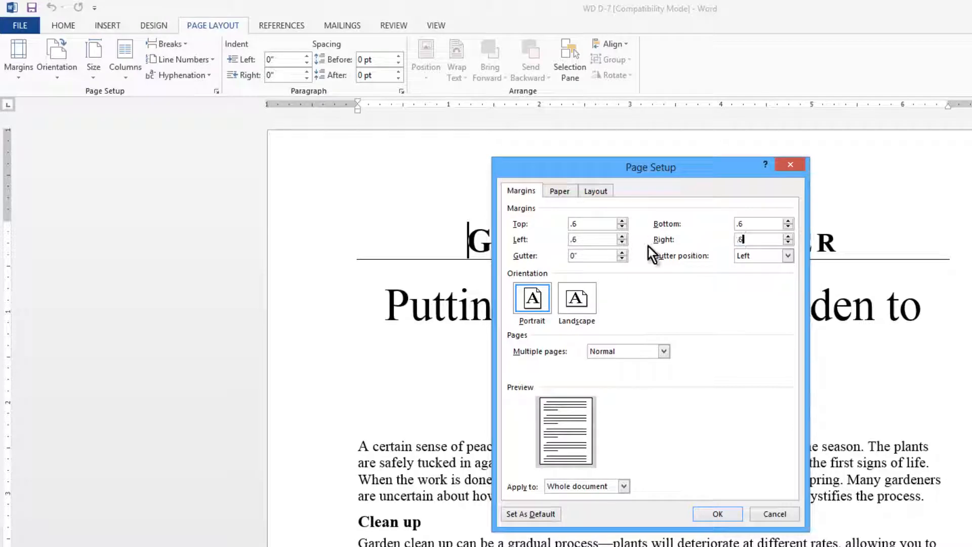
left_click(723, 515)
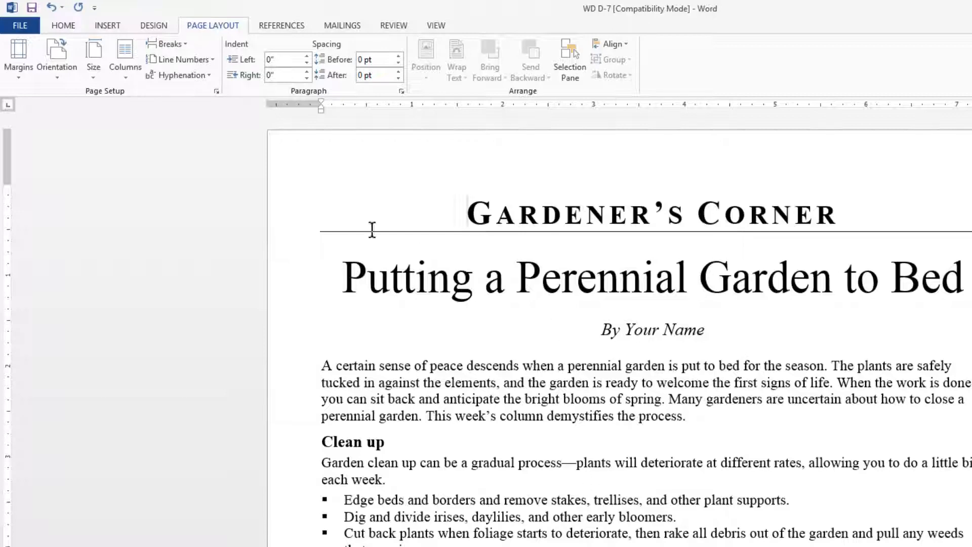
Change the font color of the title "Putting a Perennial Garden to Bed" to the darker olive green theme color
left_click(284, 283)
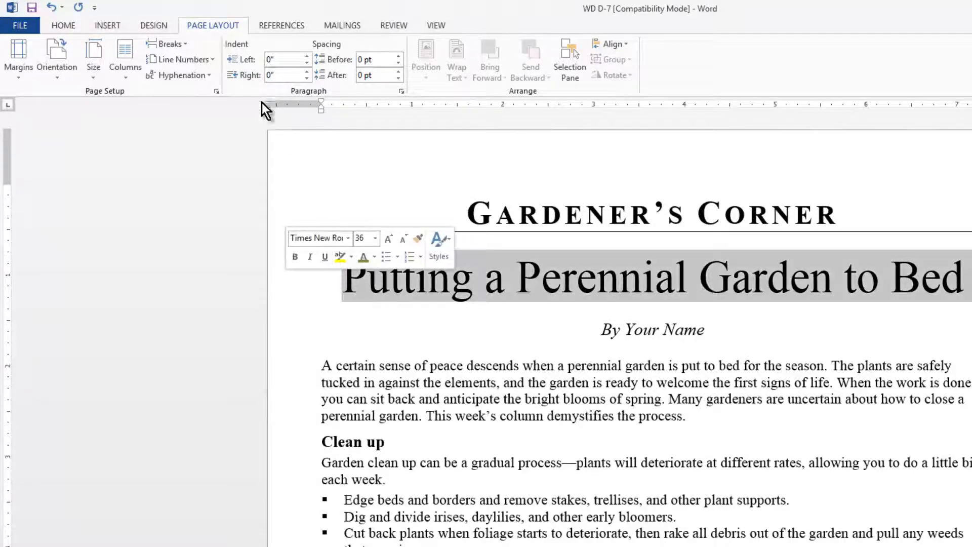
left_click(63, 25)
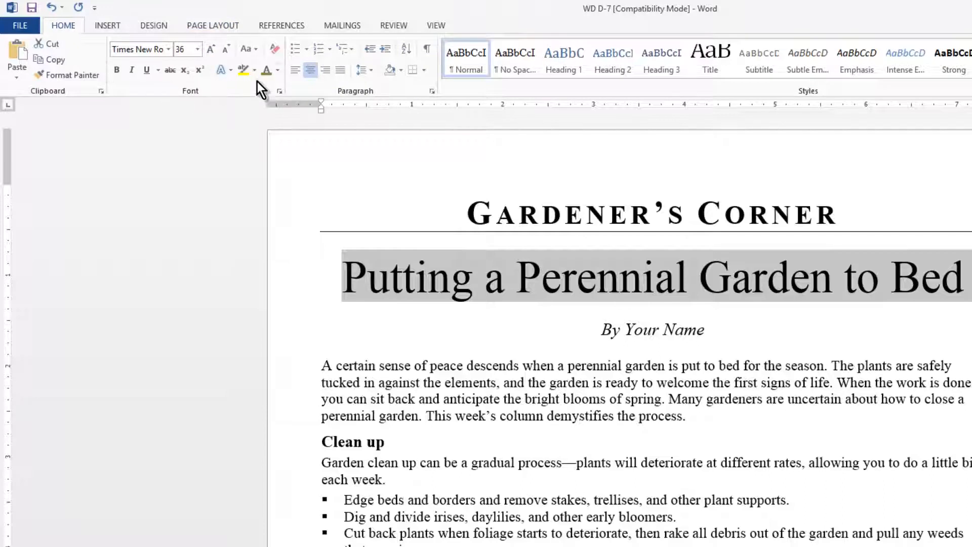
left_click(278, 71)
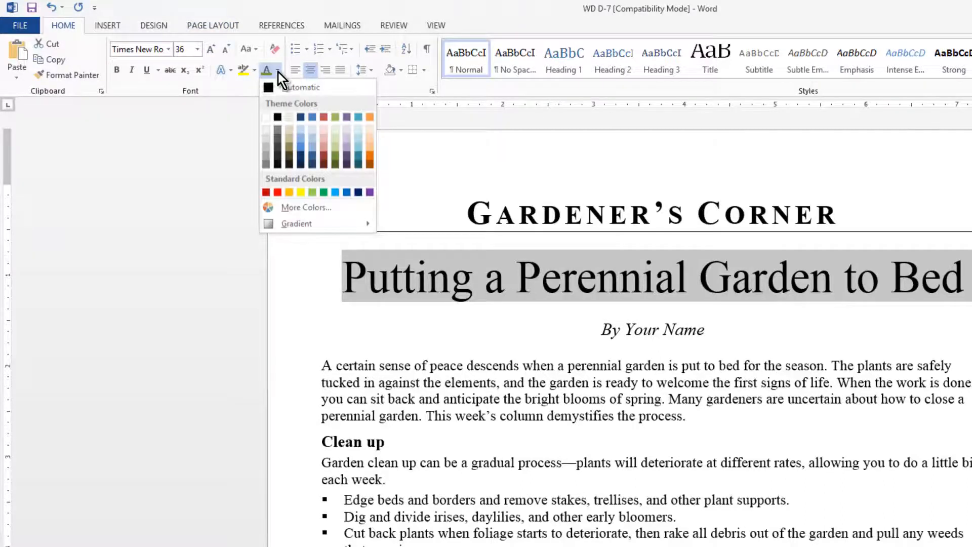
left_click(337, 158)
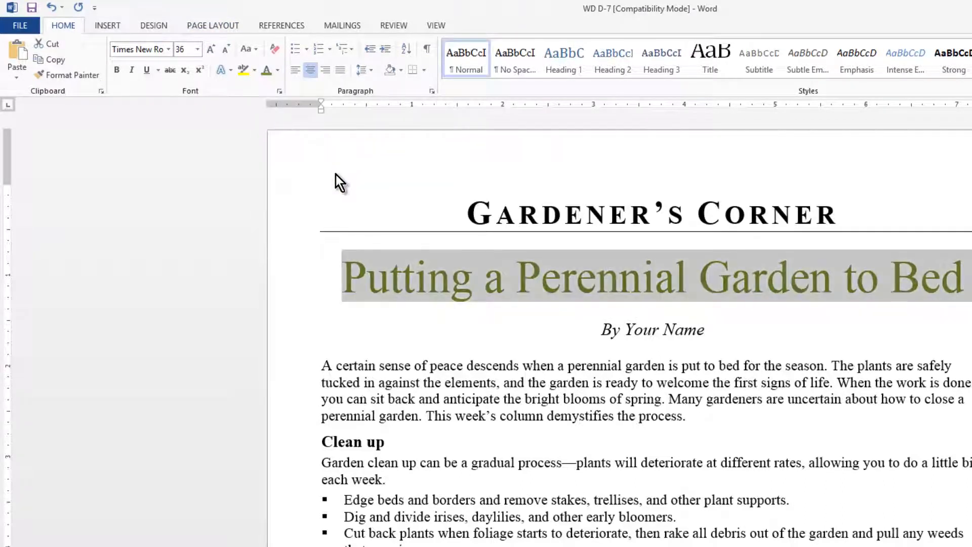
Replace the "Your Name" placeholder in the byline with the author's full name
left_click(686, 329)
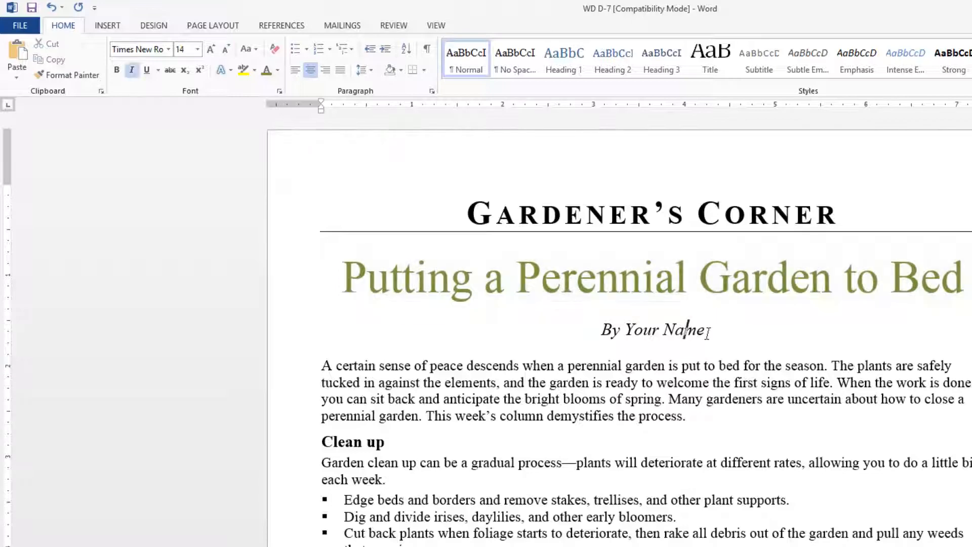
key("End")
left_click(651, 329, "shift")
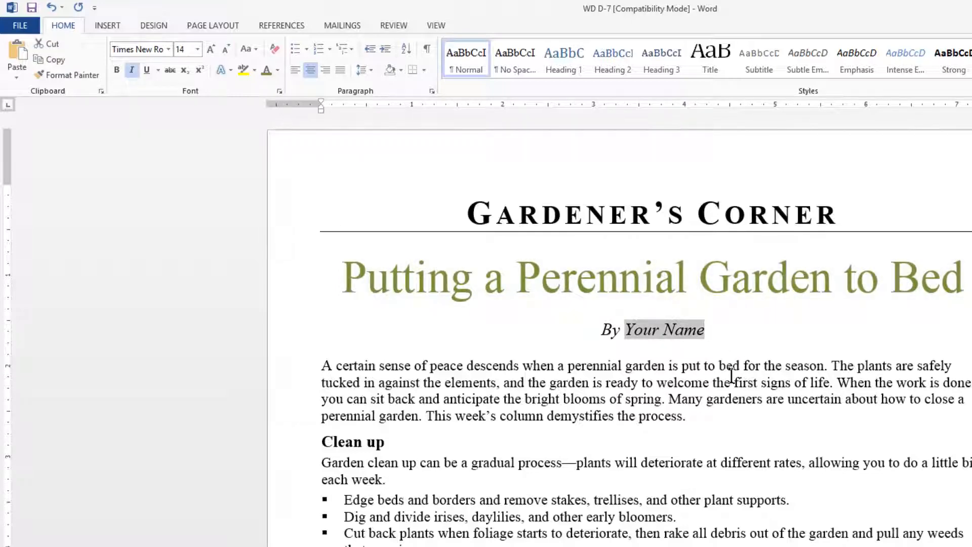
type("Dixie Massar")
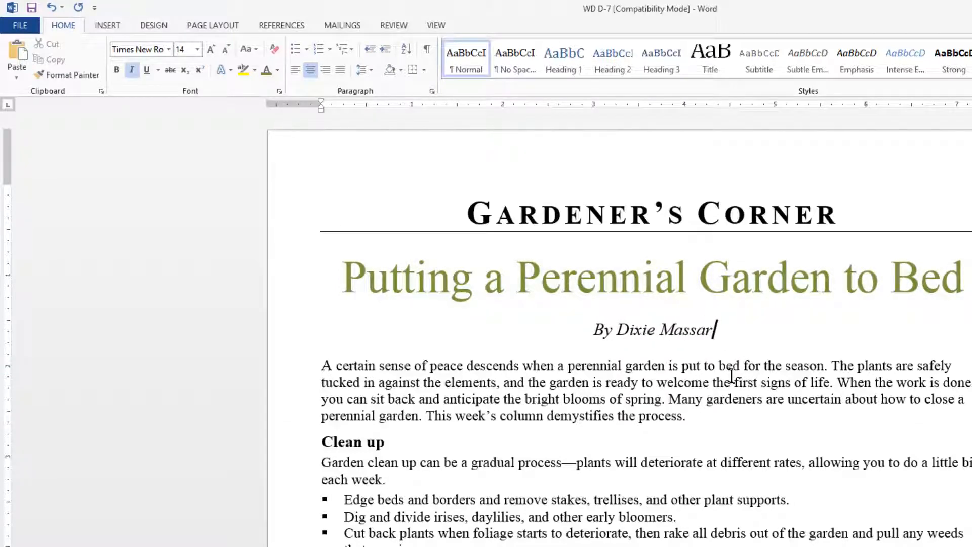
type("o")
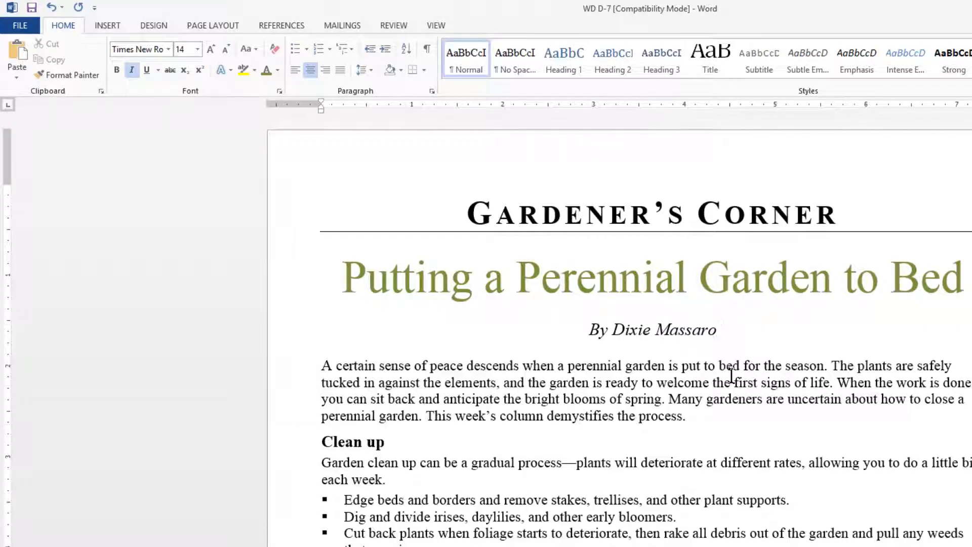
Insert a continuous section break at the blank line between the byline and the first body paragraph
left_click(326, 347)
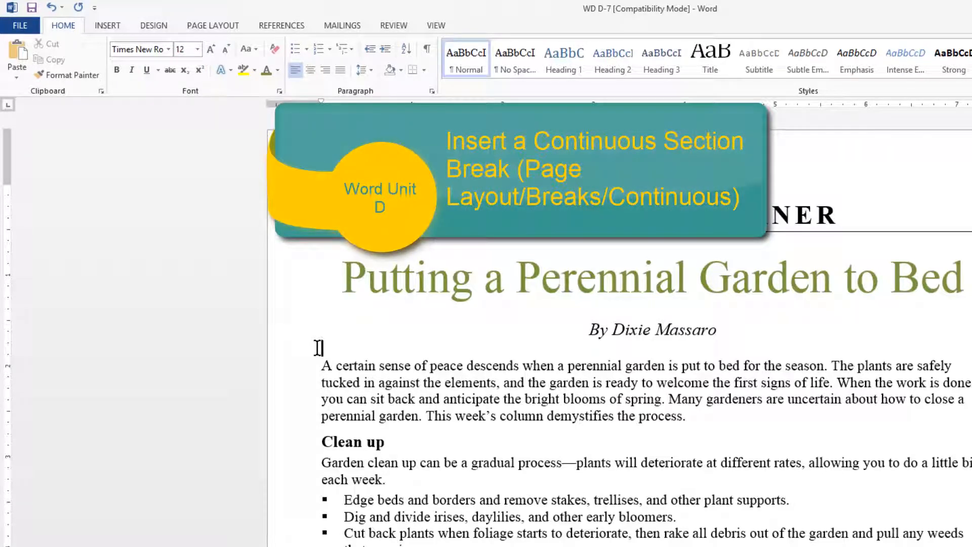
left_click(201, 25)
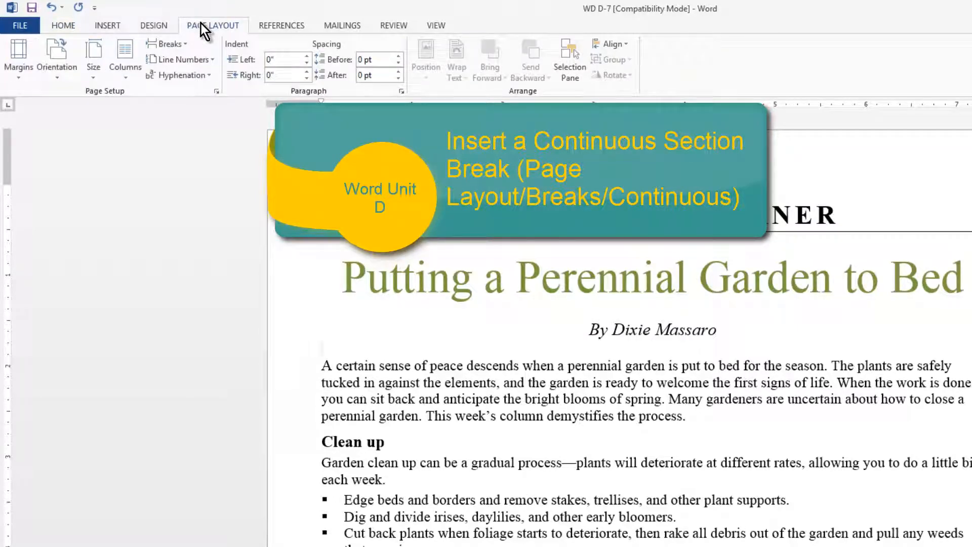
left_click(183, 43)
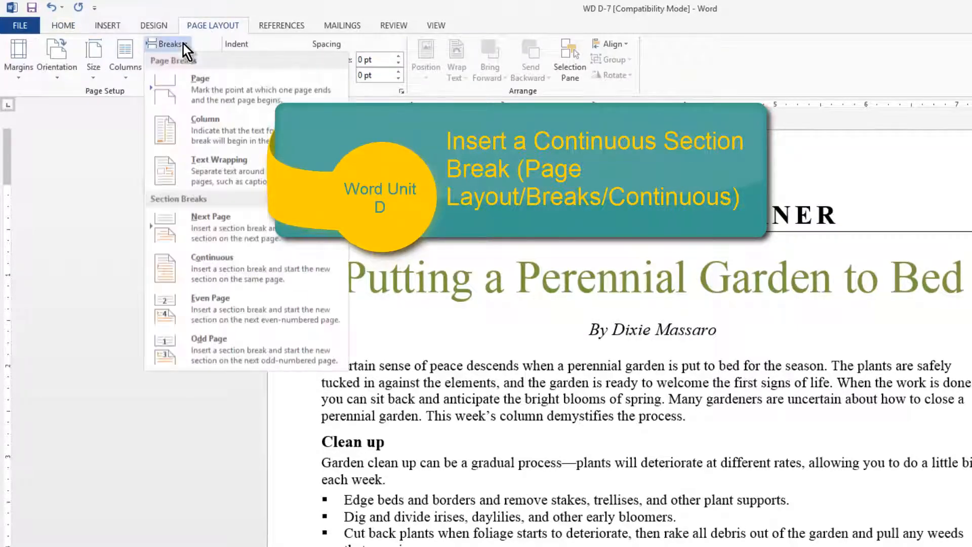
left_click(218, 263)
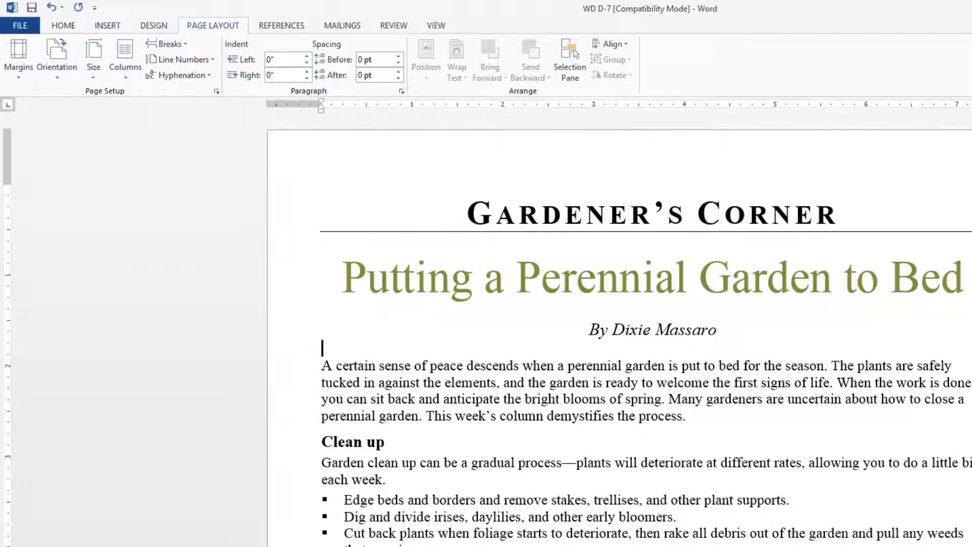
Format the body section in two columns and delete the blank line above its first paragraph
left_click(126, 47)
left_click(124, 130)
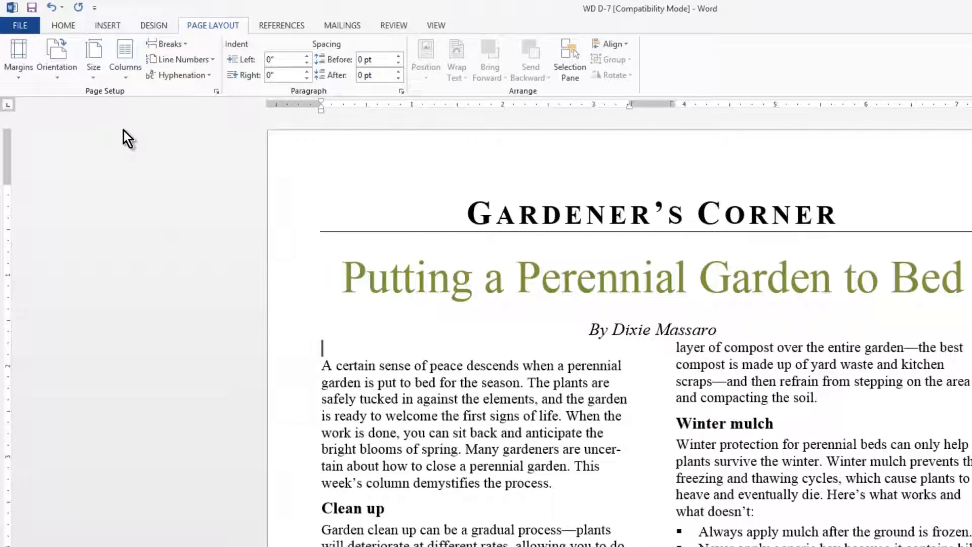
key("Delete")
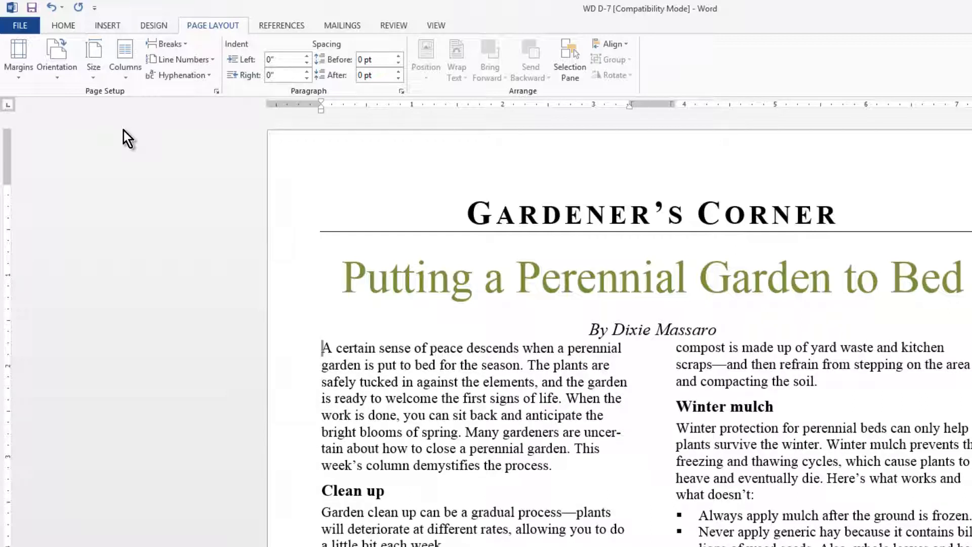
Apply the title's olive green font color to the headings "Clean up", "Winter mulch" and "Plant perennials"
left_click(290, 495)
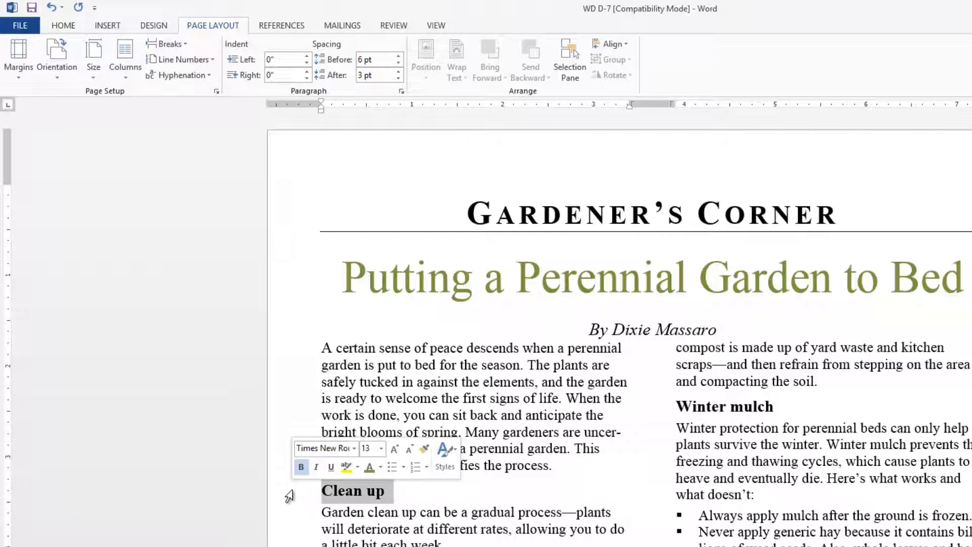
left_click(369, 471)
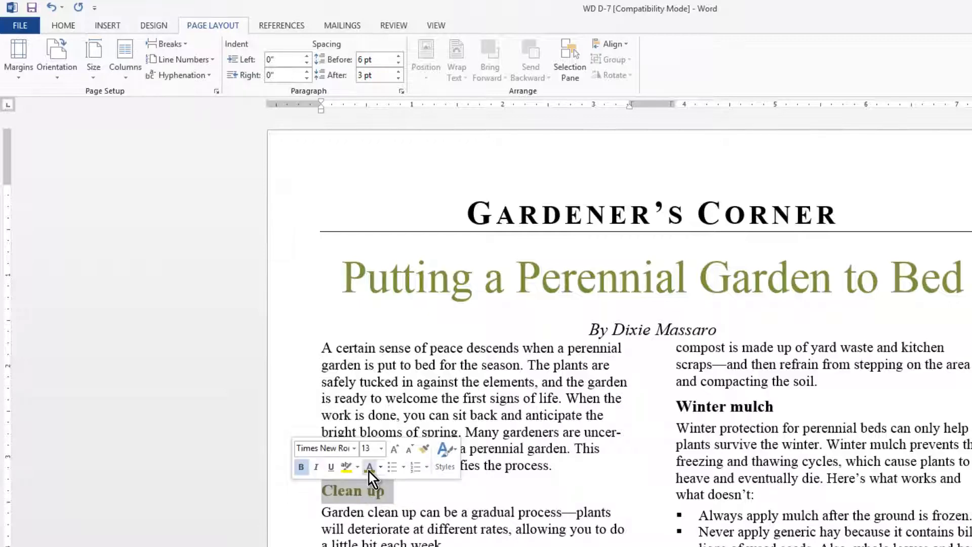
left_click(656, 414)
key("F4")
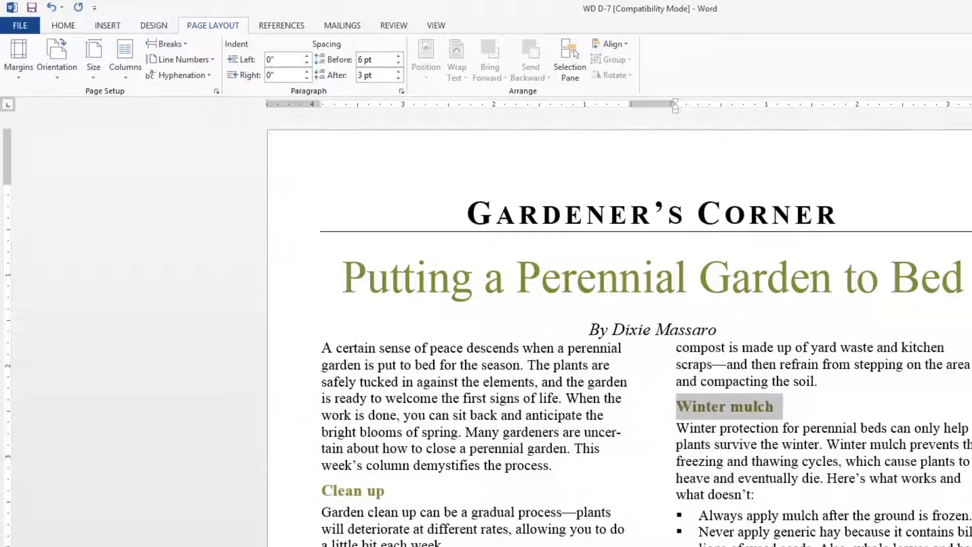
scroll(491, 473, "down", 5)
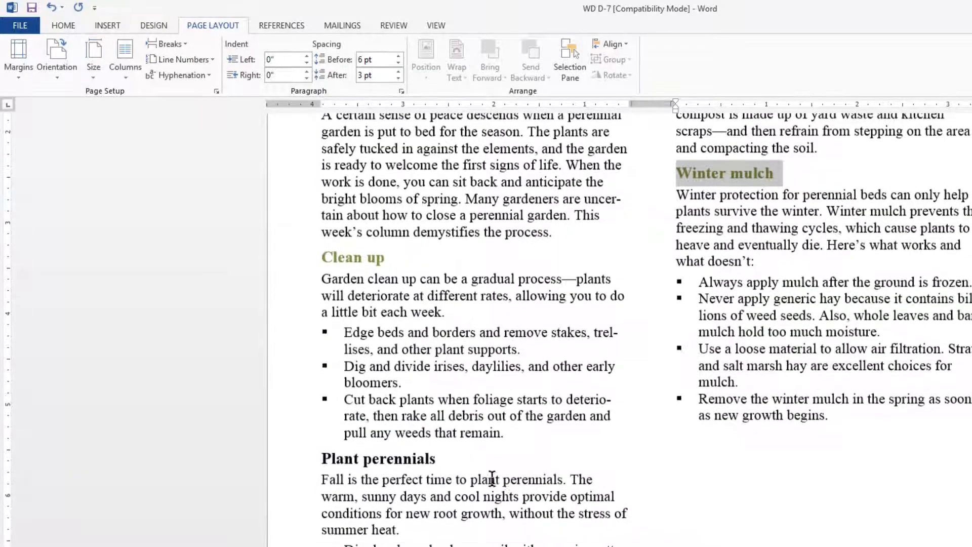
left_click(291, 462)
key("F4")
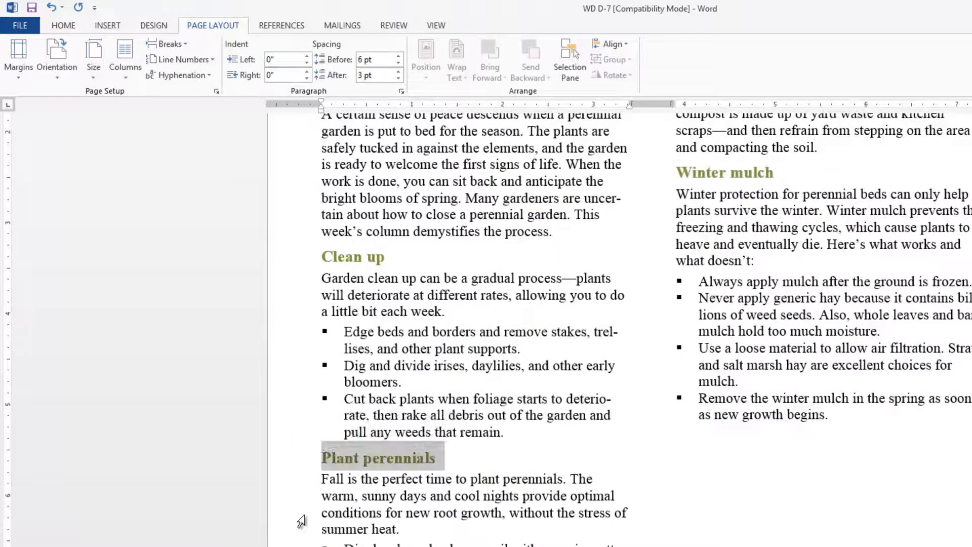
key("Down")
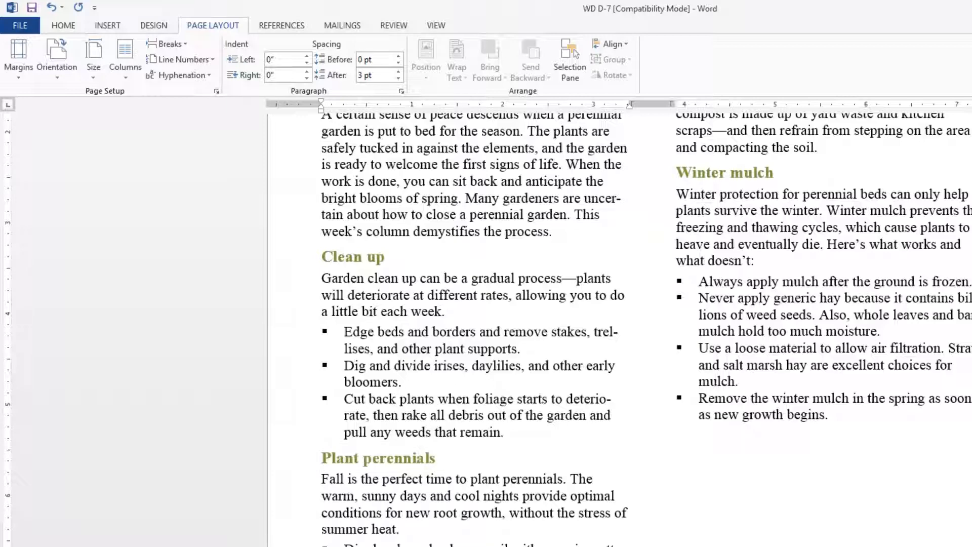
Search Office.com Clip Art for "wildflowers" and insert the photo of purple flowers beside a wooden fence
scroll(618, 324, "up", 5)
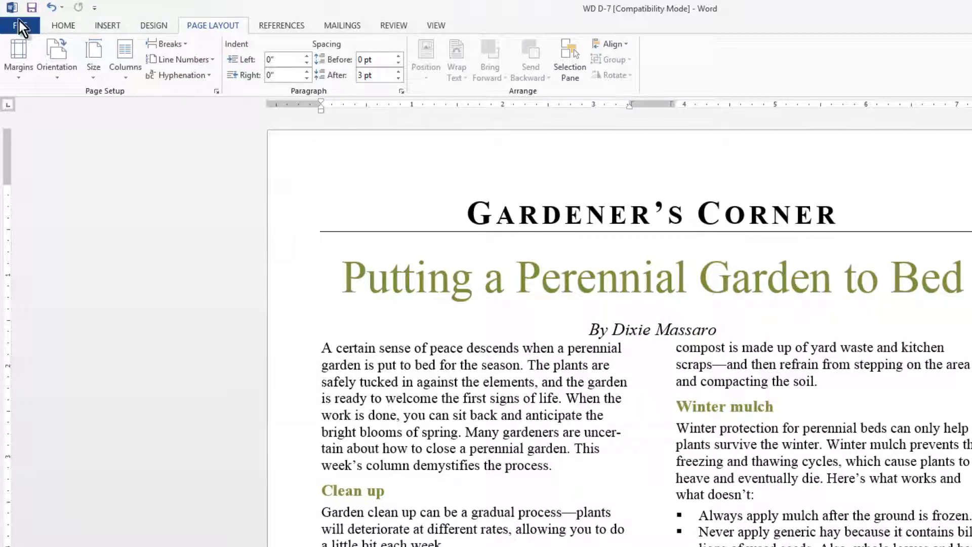
left_click(104, 27)
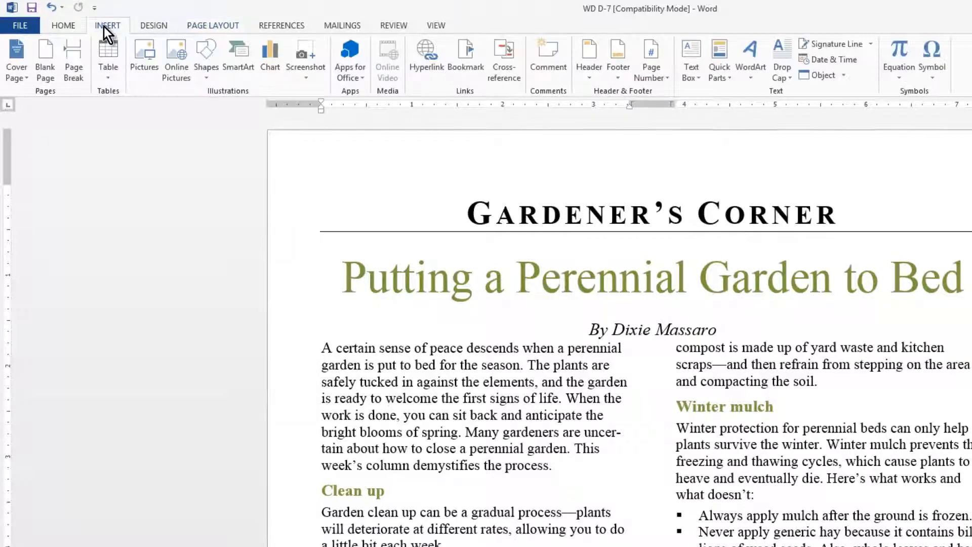
left_click(176, 56)
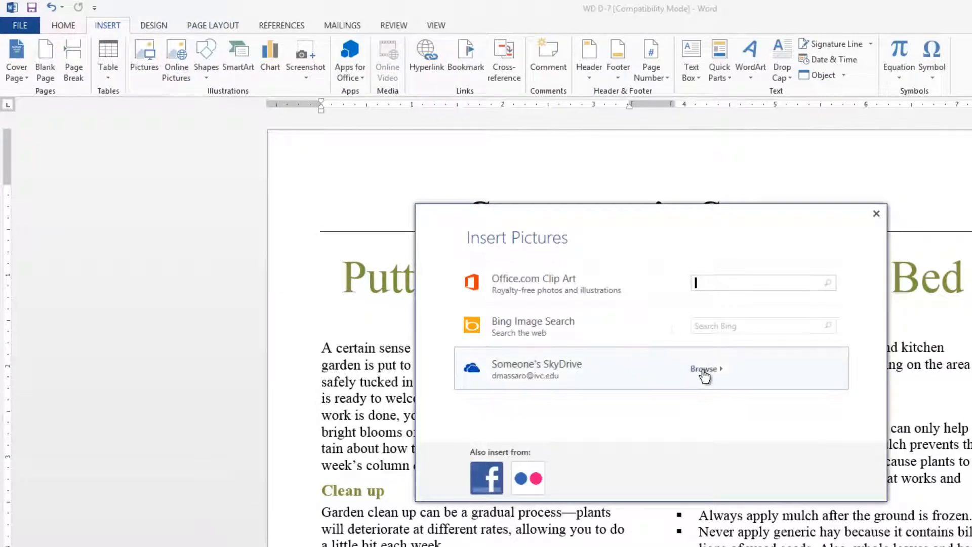
type("wildflowers")
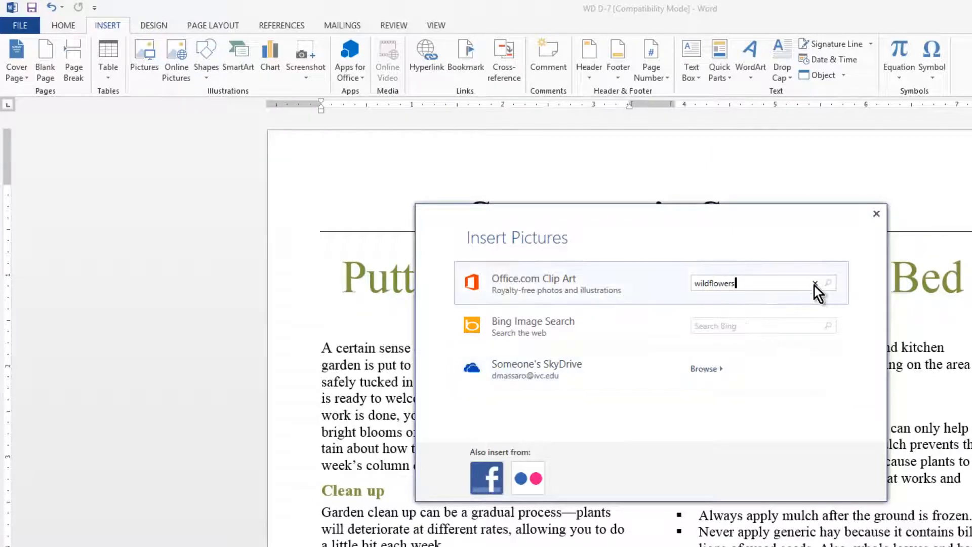
left_click(828, 284)
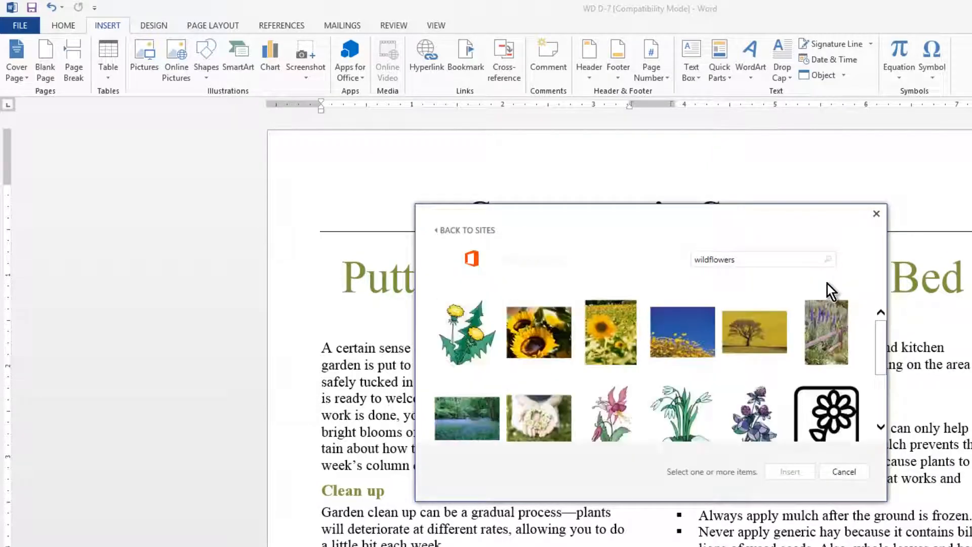
left_click(827, 328)
left_click(795, 470)
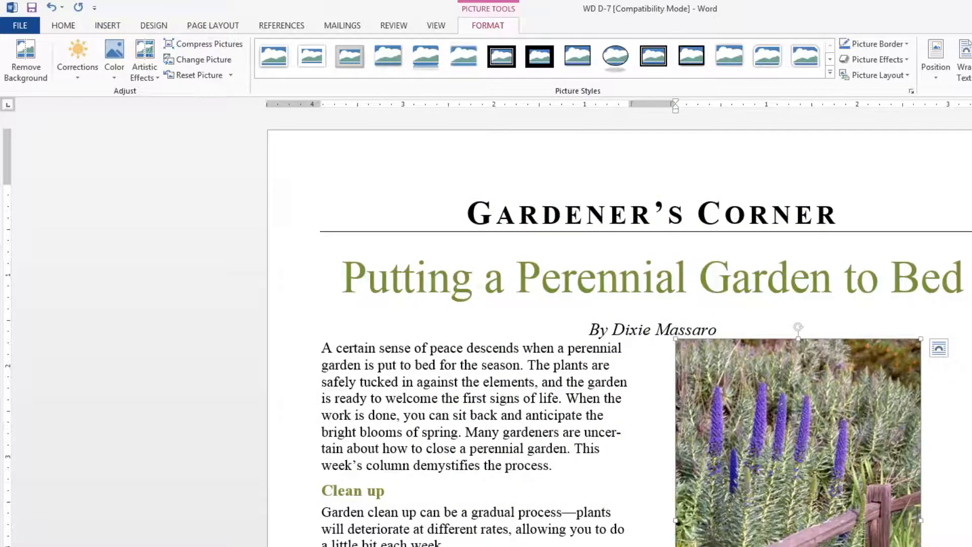
Set the flower photo's text wrapping to Square and move it to the middle of the page between the two columns
scroll(821, 385, "down", 3)
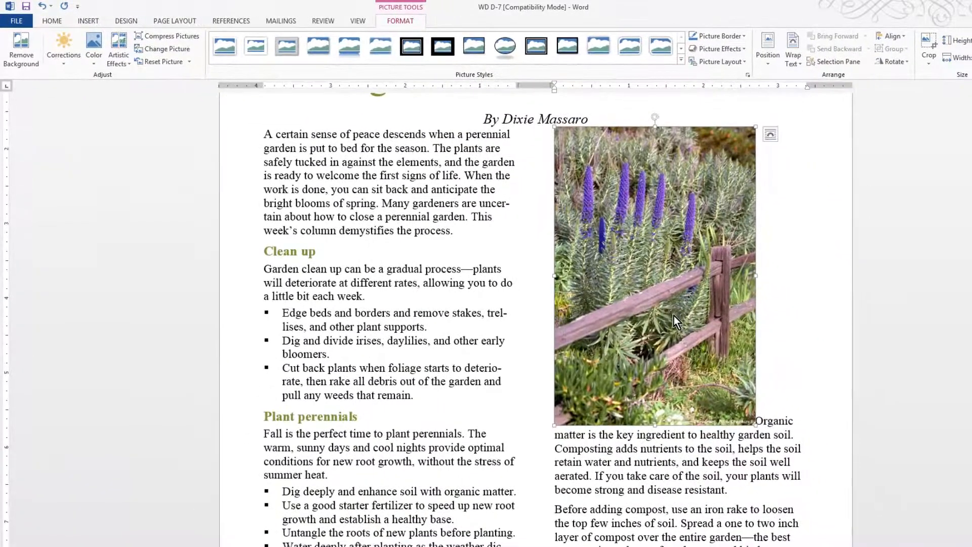
right_click(674, 315)
mouse_move(725, 494)
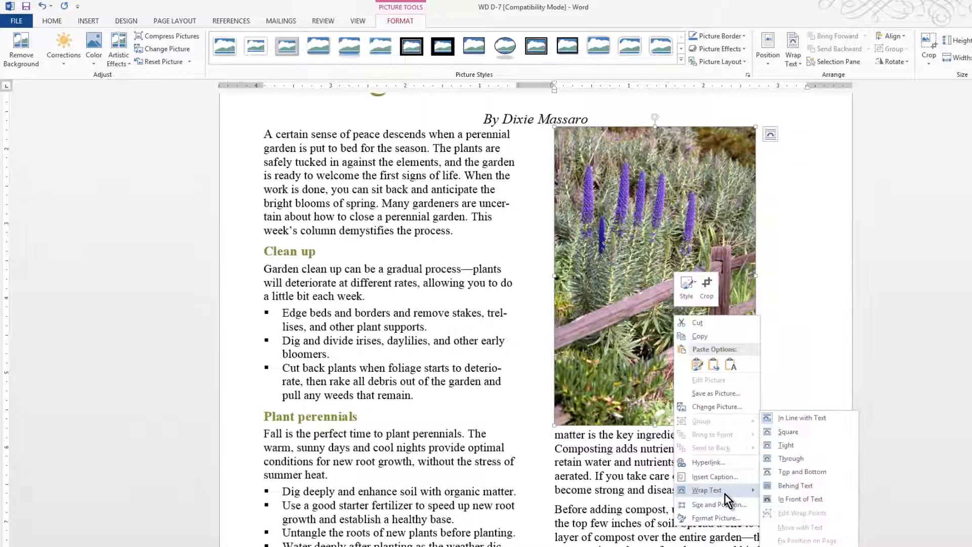
left_click(797, 432)
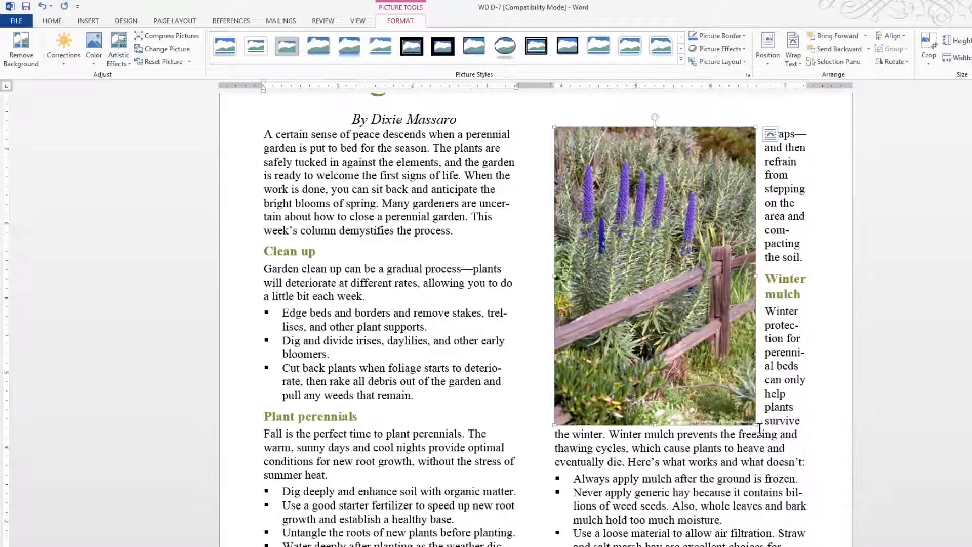
left_click_drag(665, 290, 542, 301)
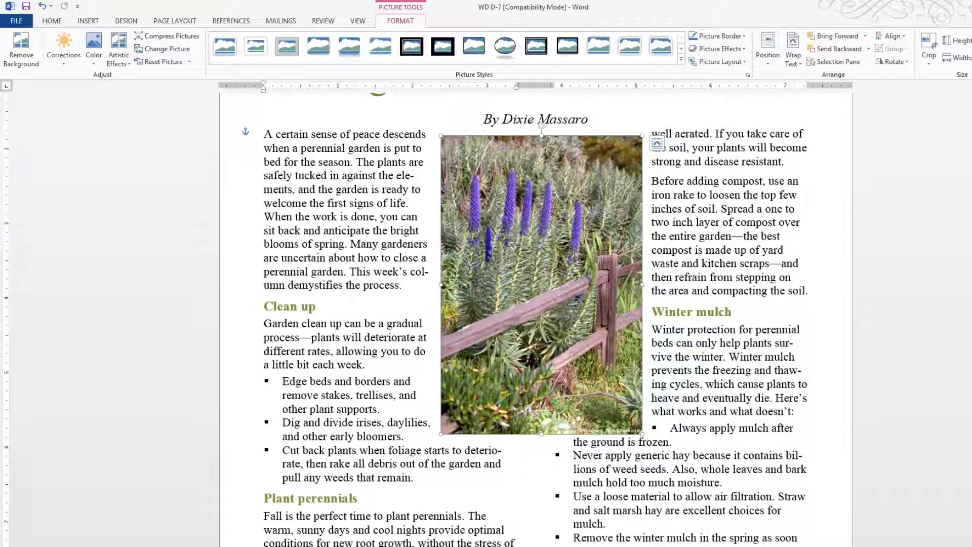
Add a footnote after "plant perennials." reading "Fall is also an excellent time to plant shrubs and trees."
scroll(536, 319, "down", 5)
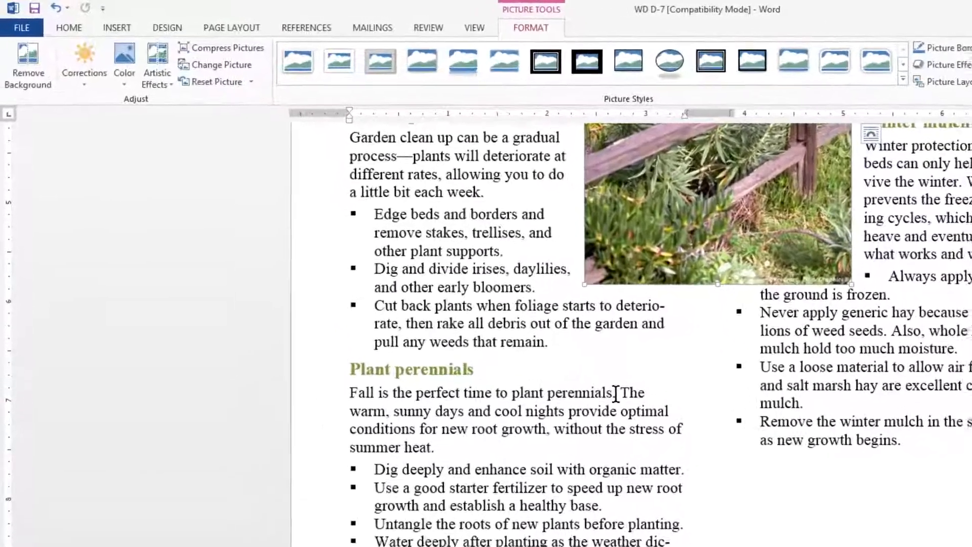
left_click(538, 344)
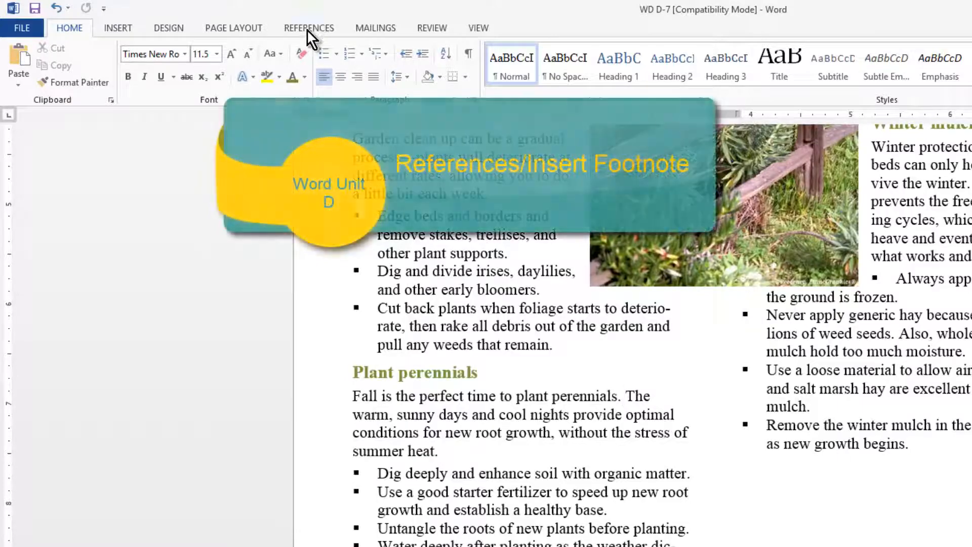
left_click(307, 30)
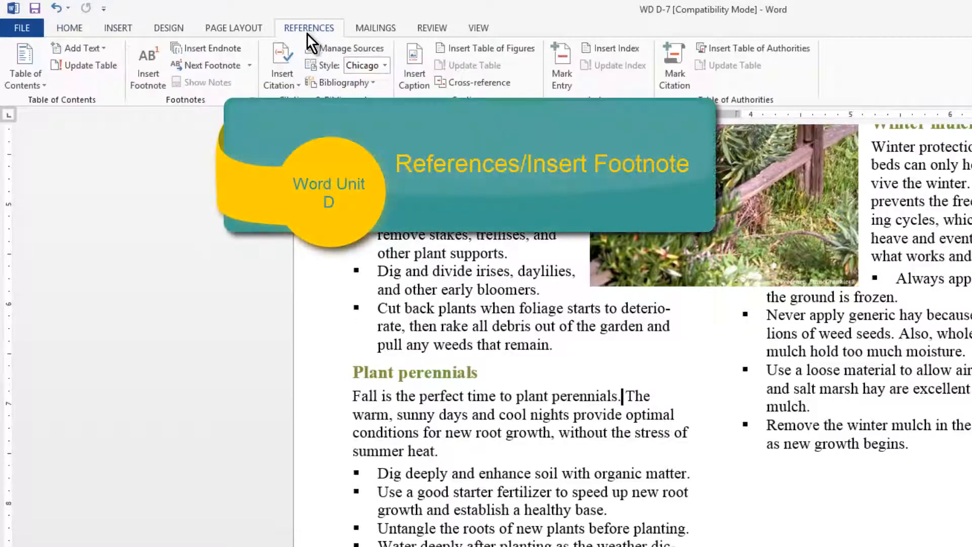
left_click(155, 58)
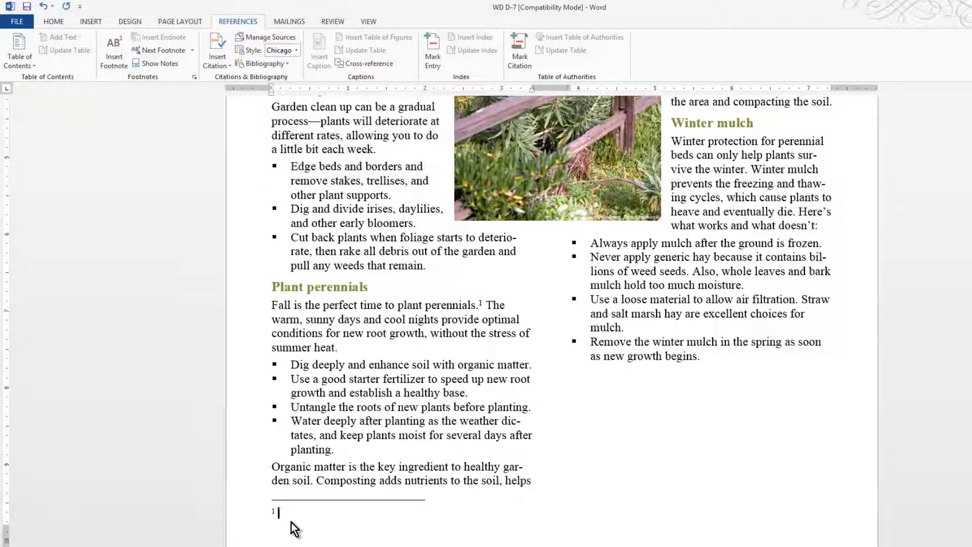
type("Fall is also an excellent time to plant shrubs and trees.")
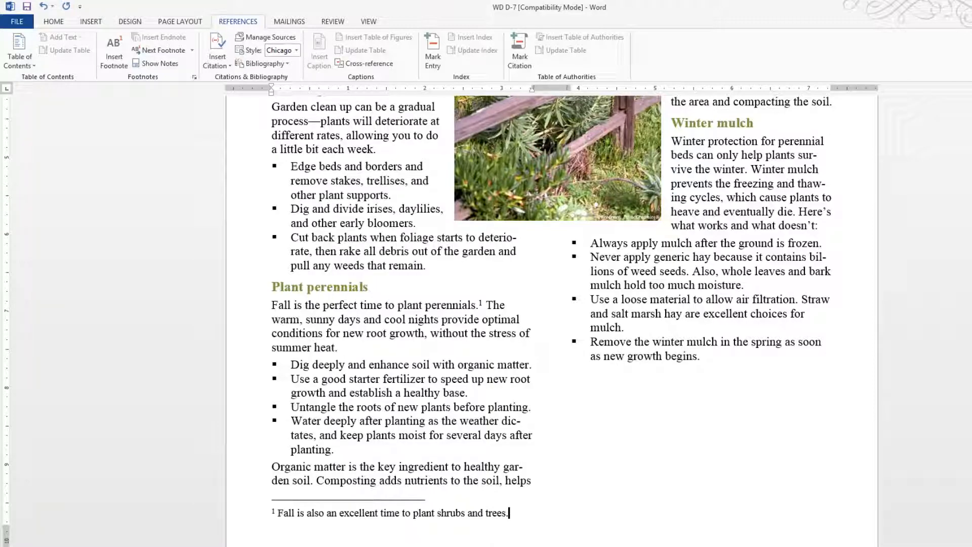
Footnote "disease resistant.": "You can buy good compost, but it is easy and useful to make it at home. Composting kitchen scraps reduces household garbage by about one-third."
scroll(792, 285, "up", 10)
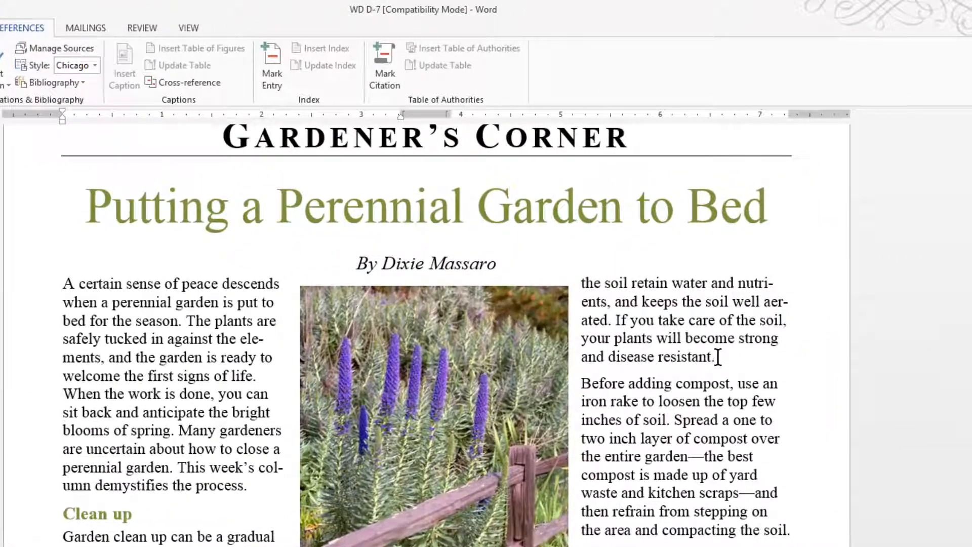
left_click(719, 358)
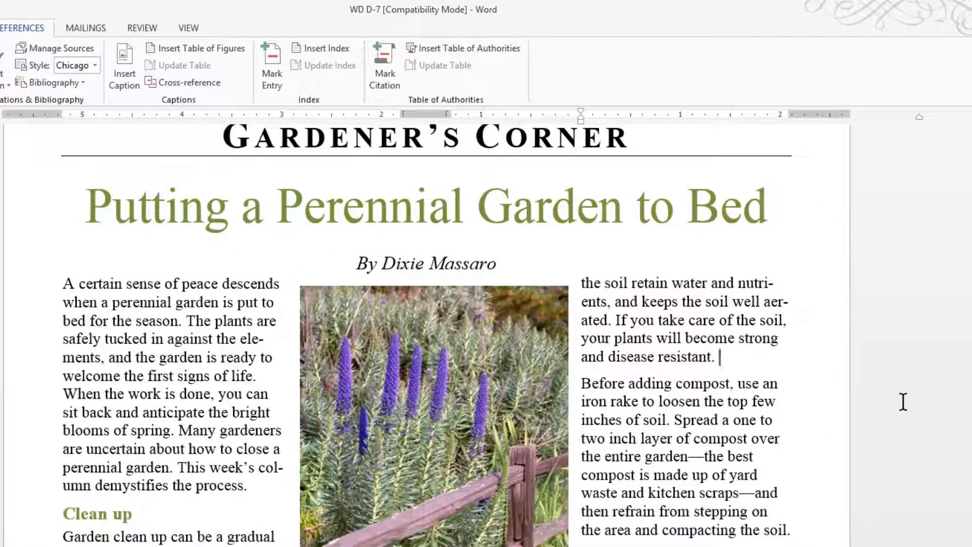
key("ctrl+alt+f")
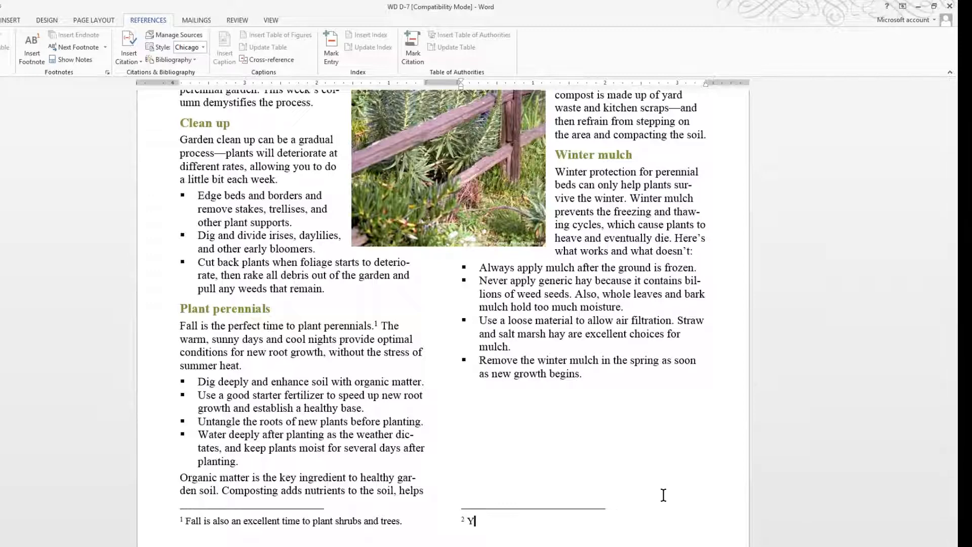
type("You can buy good compost, but it is easy and useful to make it at home.  Composting kitchen scraps reduces household garbage by about one-third.")
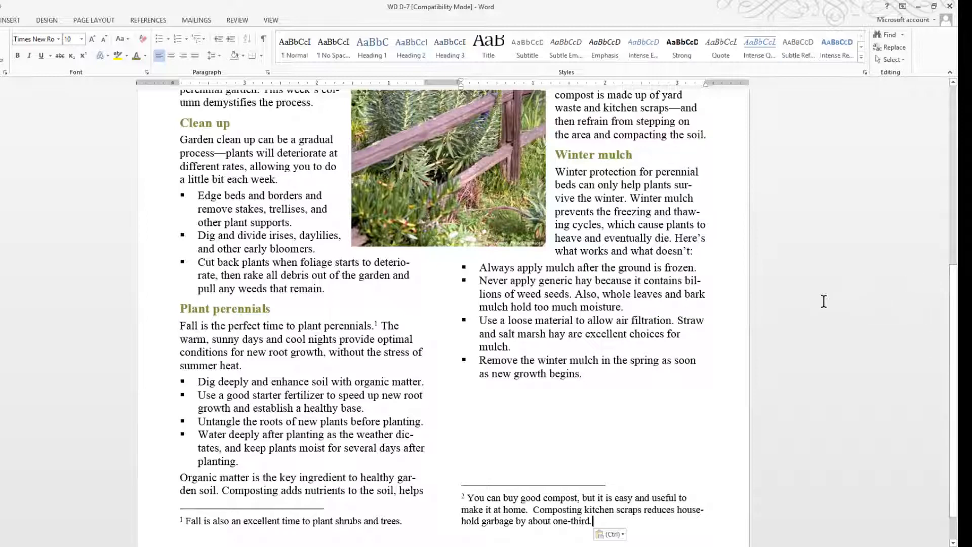
Footnote "moisture.": "If using leaves, use only stiff leaves such as Oak or Beach. Soft leaves, such as Maple, make it difficult for air and water to filtrate."
double_click(625, 306)
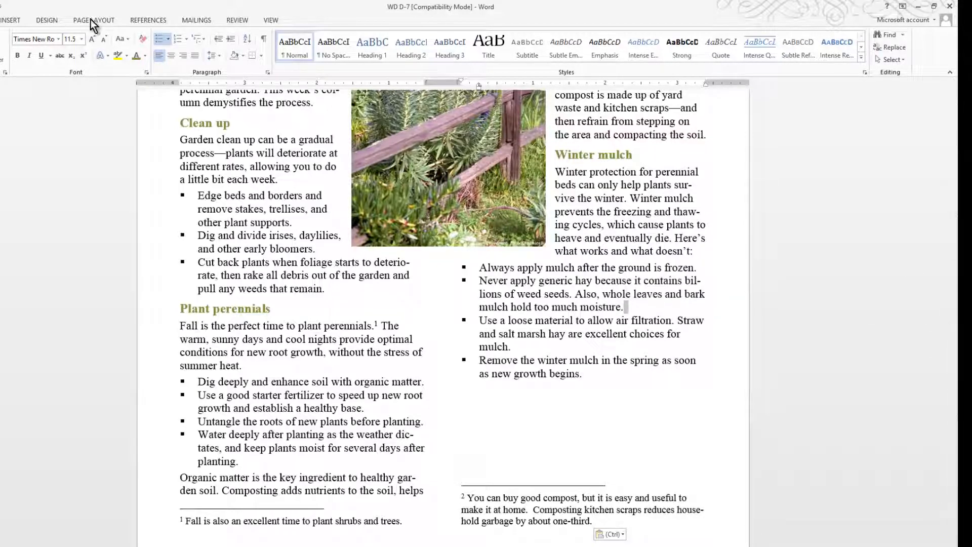
left_click(133, 19)
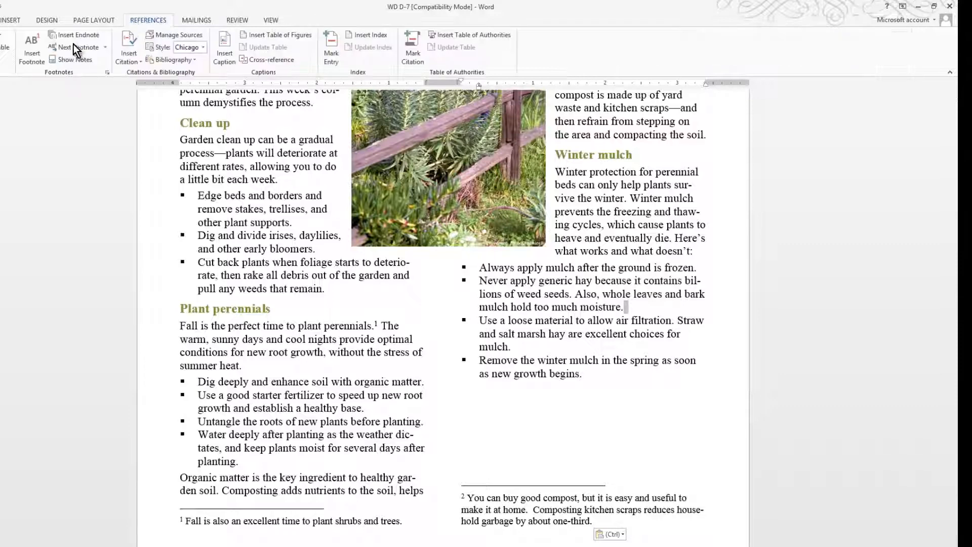
left_click(28, 53)
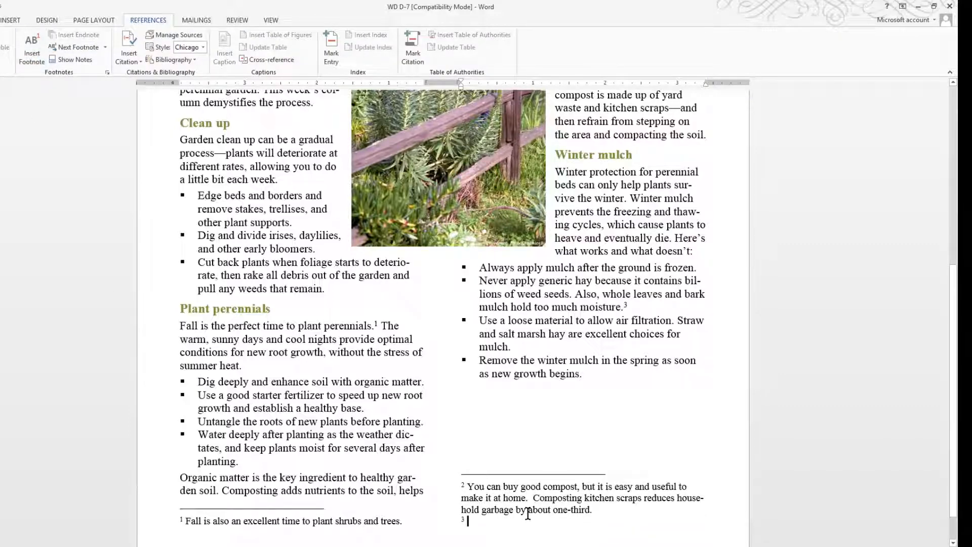
type("If using")
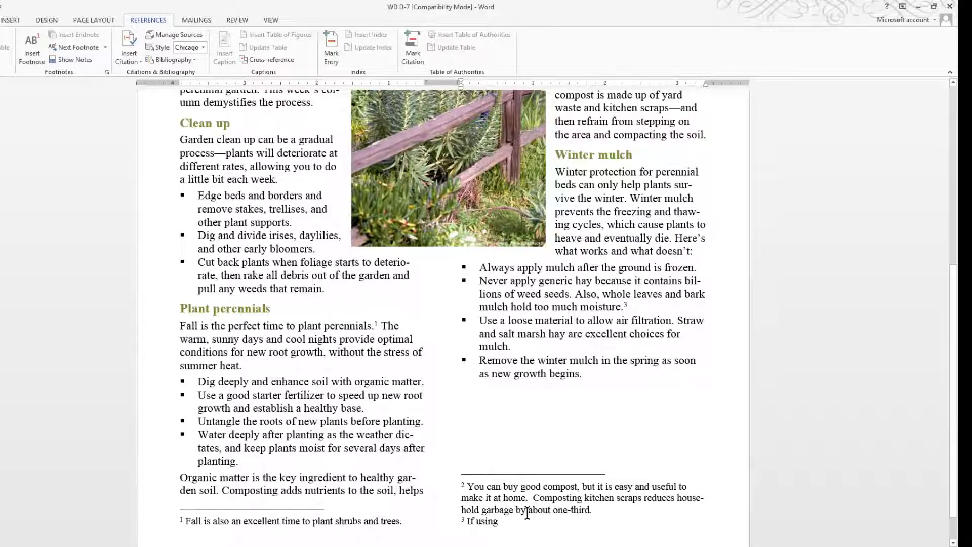
type("leaves, use only stiff leaves such as Oak or Beach. Soft leaves, such as Maple, make it difficult for air and water to filtrate.")
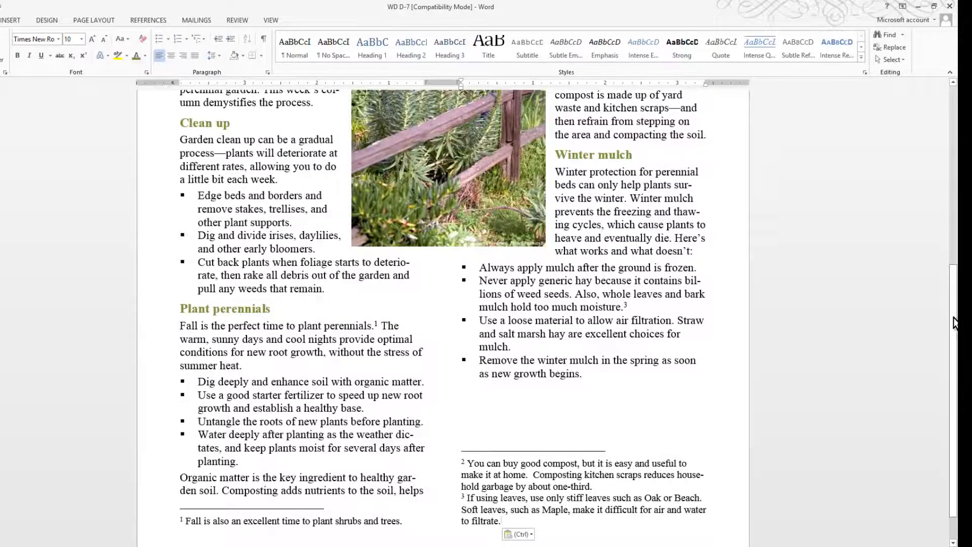
Check the newsletter's spelling and grammar starting from the beginning of the title "Putting a Perennial Garden to Bed"
left_click_drag(945, 276, 944, 166)
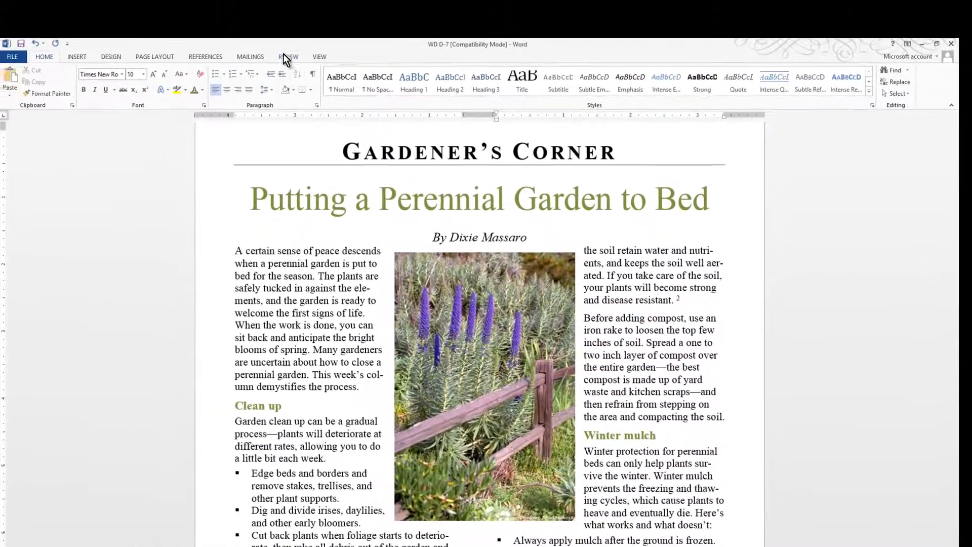
left_click(230, 21)
left_click(252, 199)
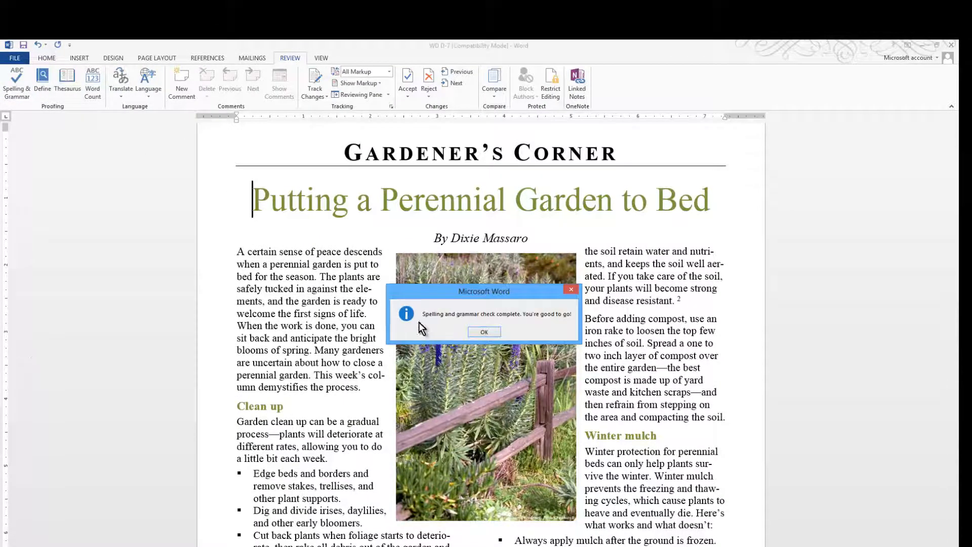
left_click(484, 332)
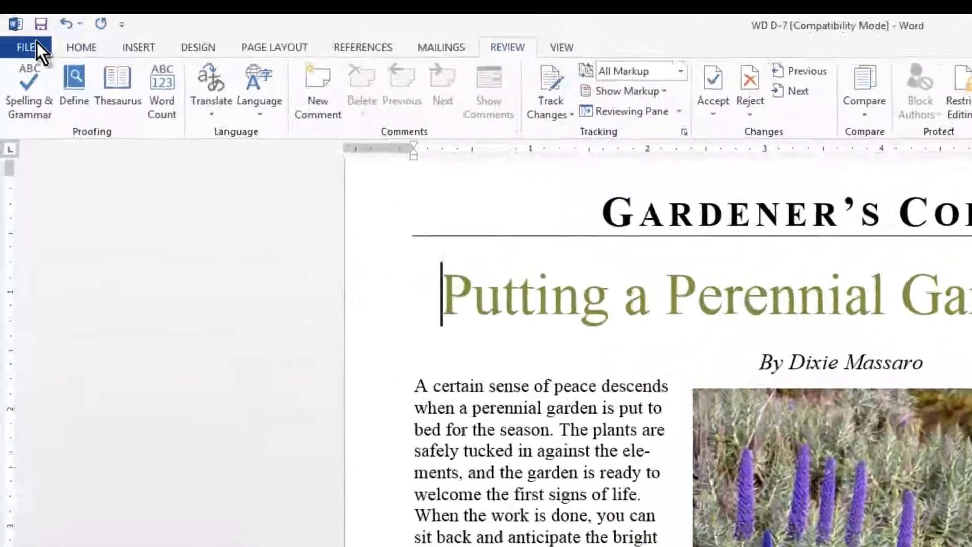
Save a copy of the newsletter as "WD D-Gardener's Corner" in the current Word Unit D folder
left_click(18, 58)
left_click(65, 264)
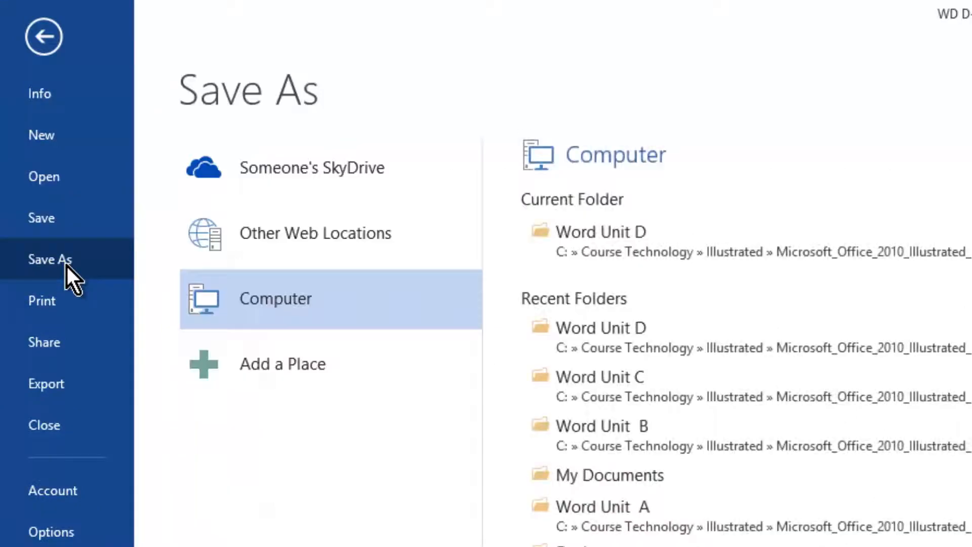
left_click(599, 232)
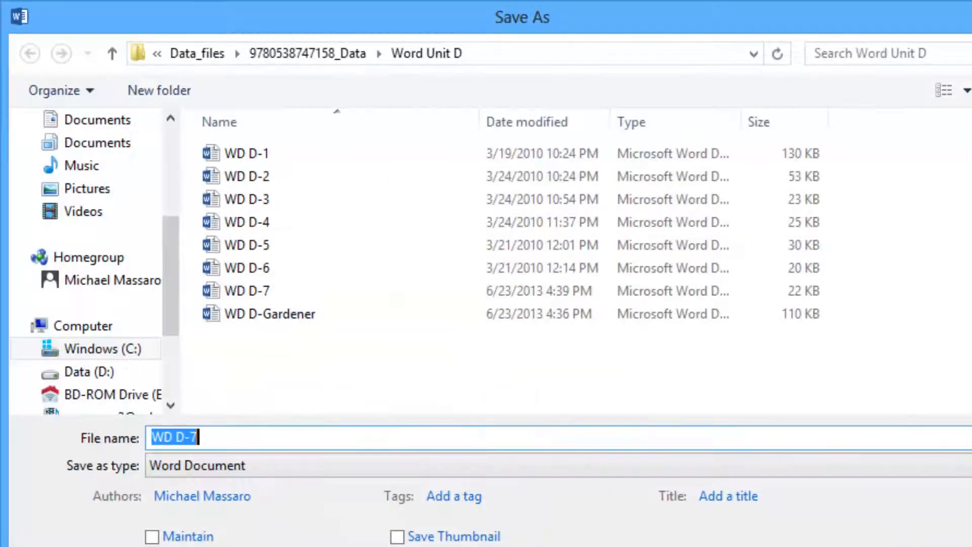
left_click(206, 433)
key("BackSpace")
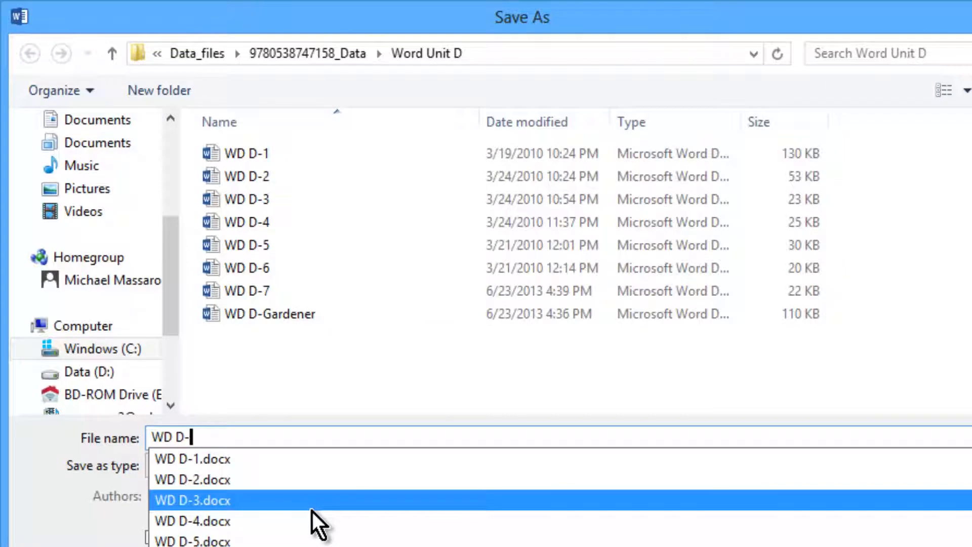
type("Garden")
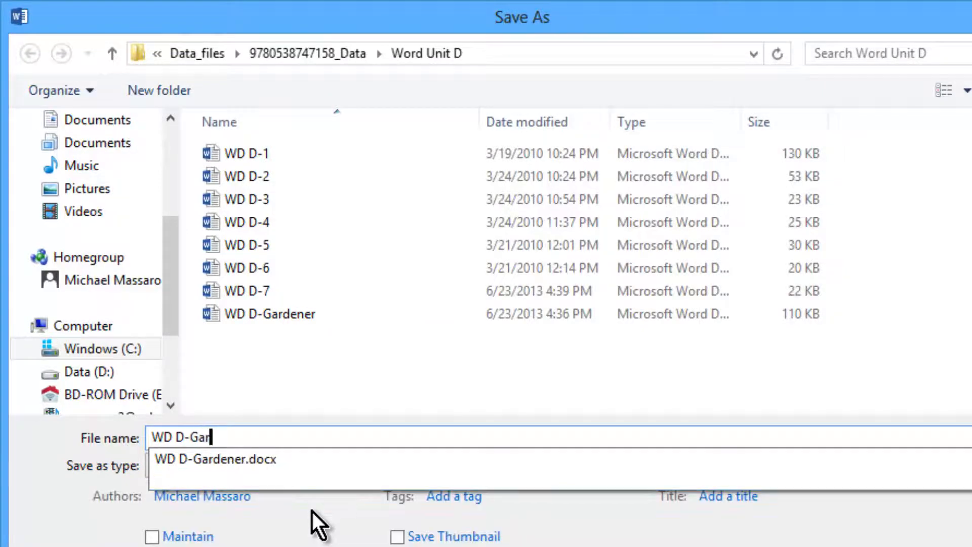
type("er's Corner")
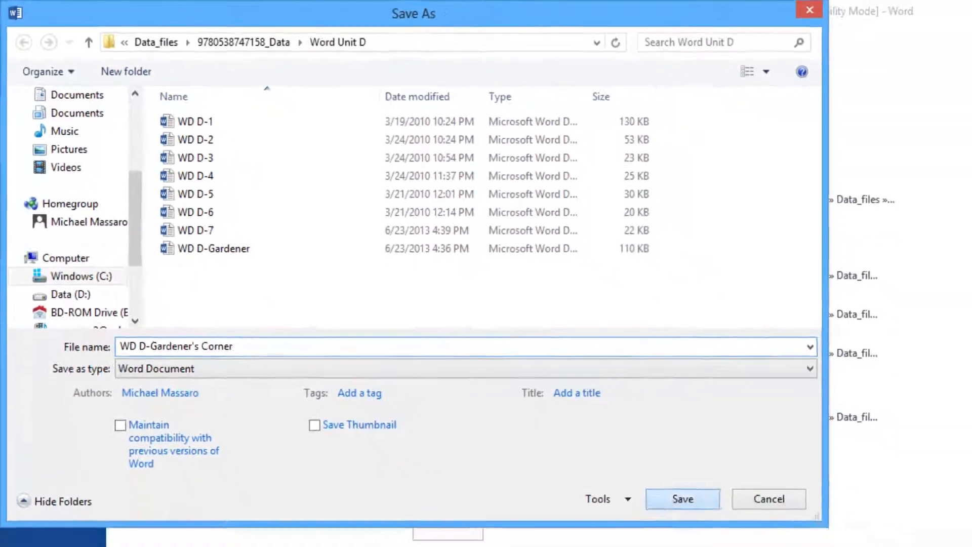
key("Return")
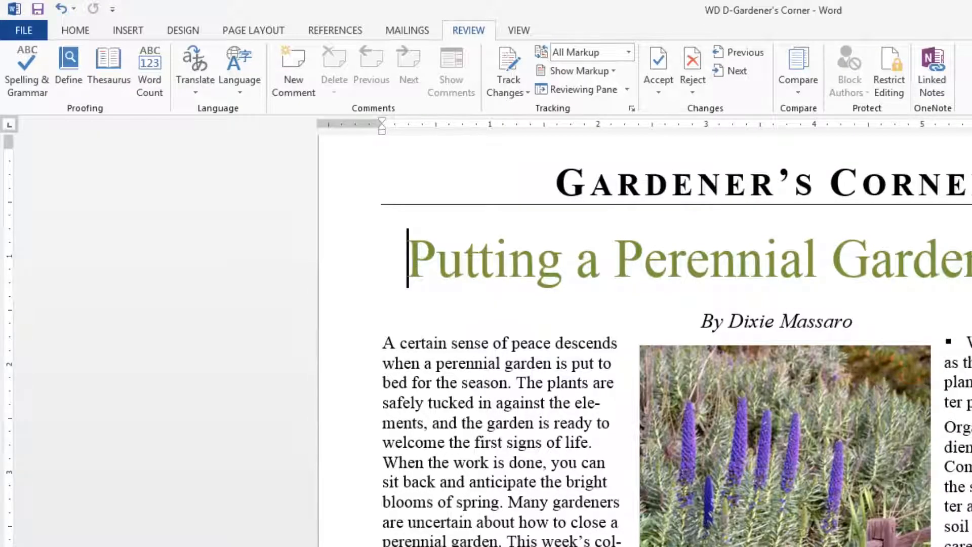